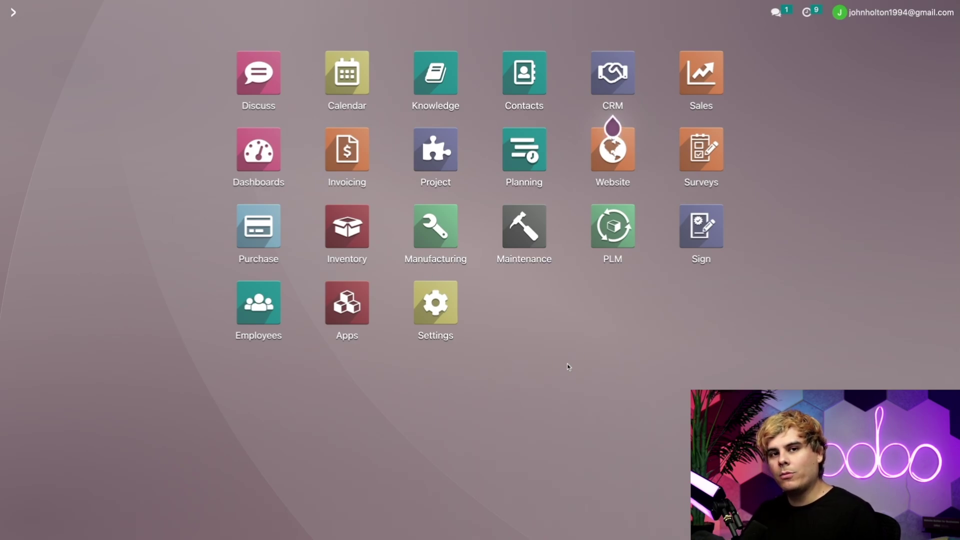
Open the Tambourine product's bill of materials with Frame 1, Dowels 6 and Zils 12
click(442, 237)
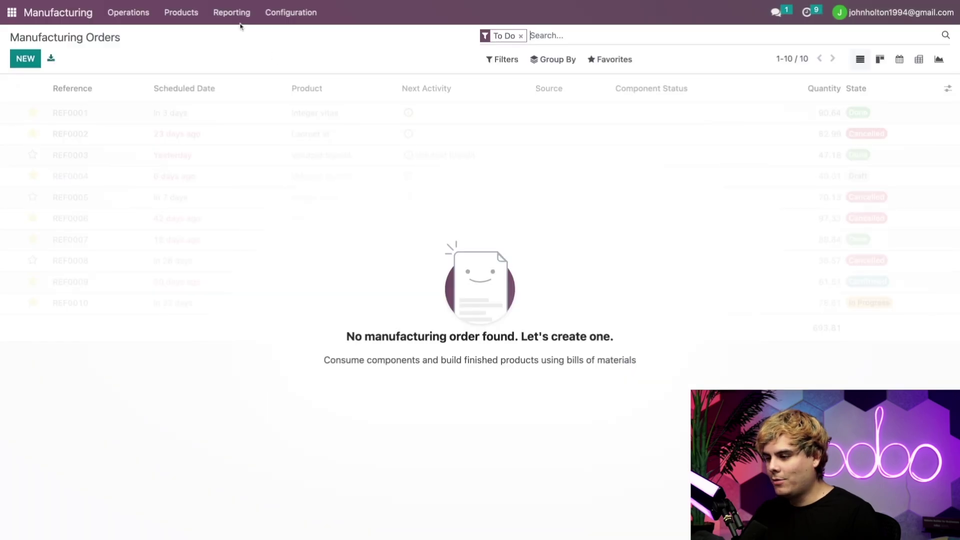
click(191, 15)
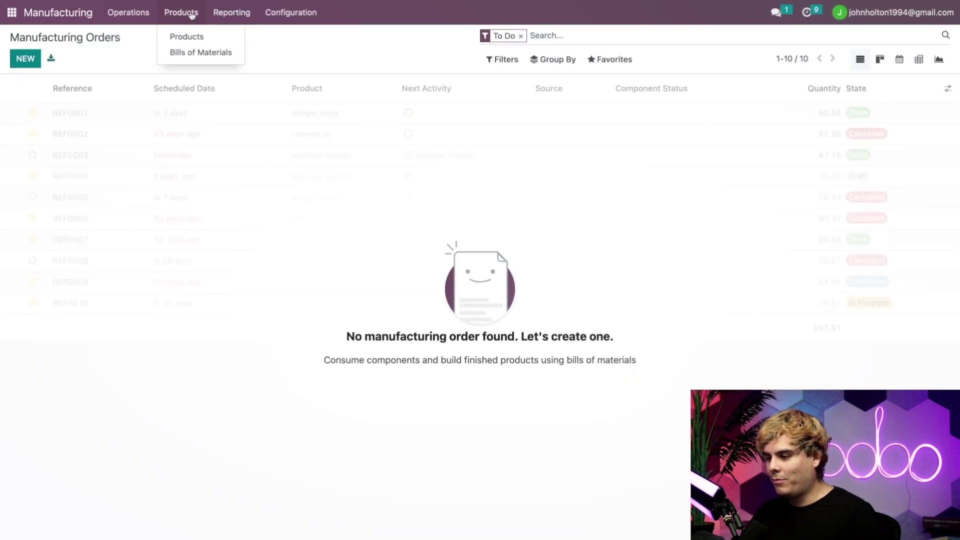
click(186, 37)
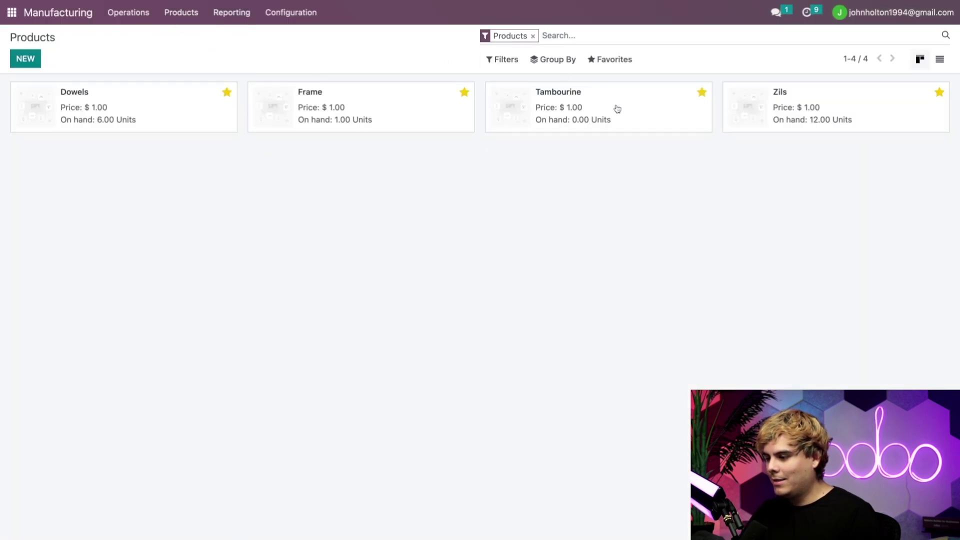
click(618, 109)
click(441, 97)
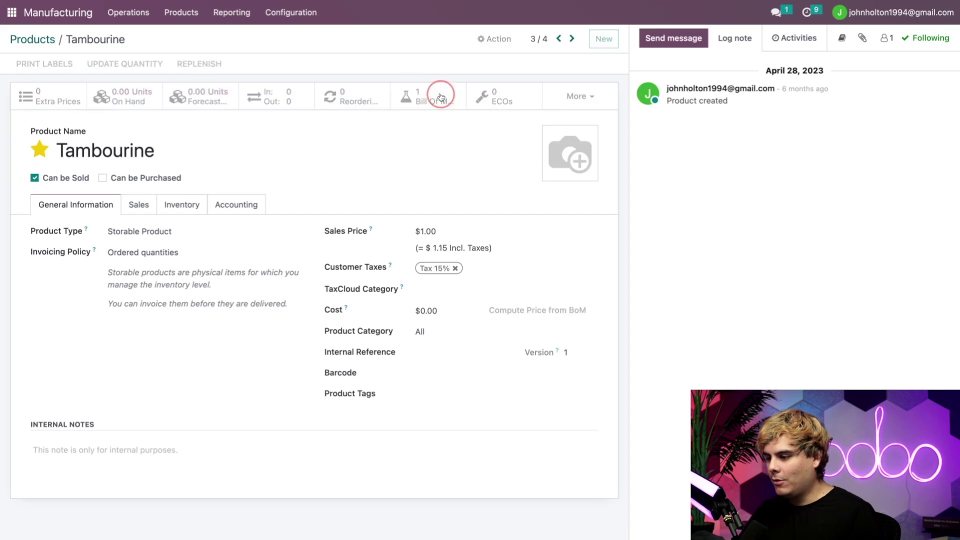
click(403, 111)
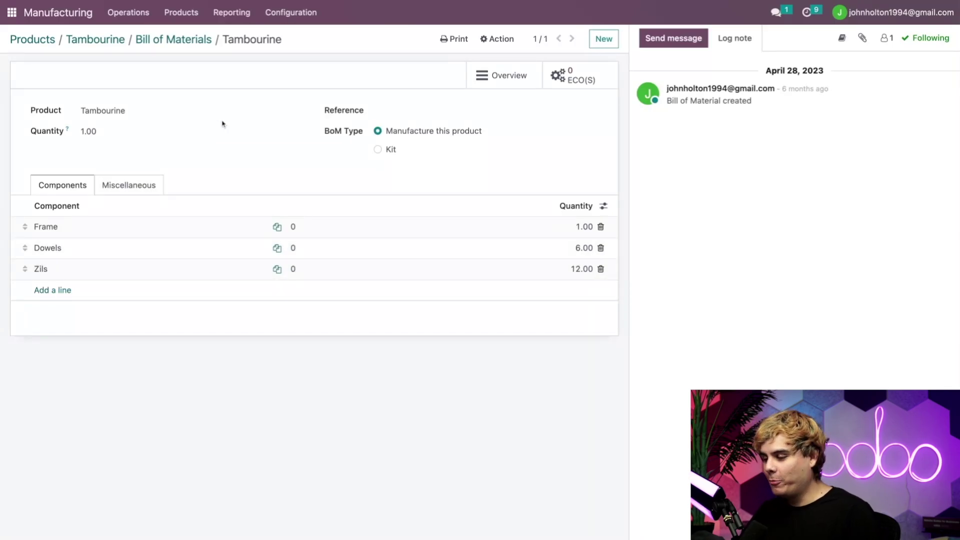
Start a new manufacturing order with Tambourine as the product
click(134, 14)
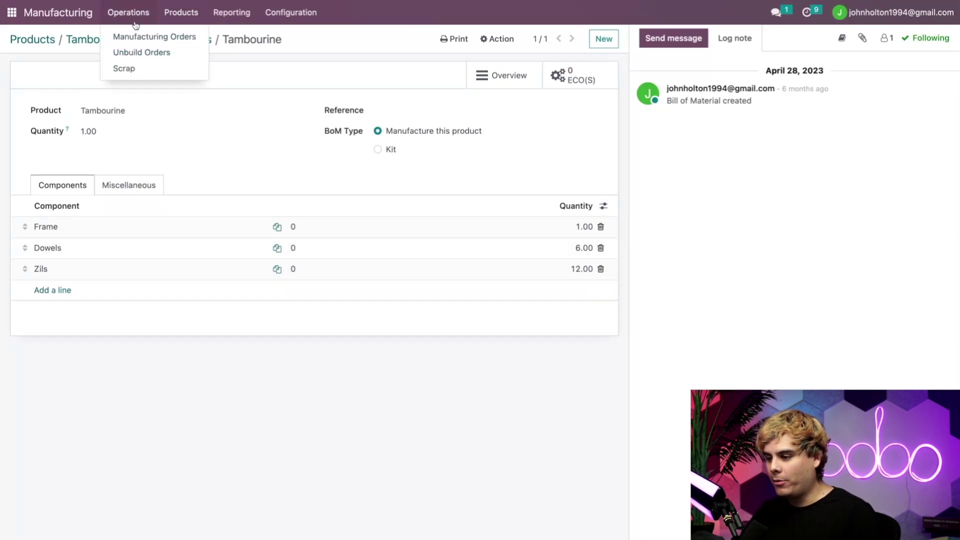
click(135, 35)
click(30, 64)
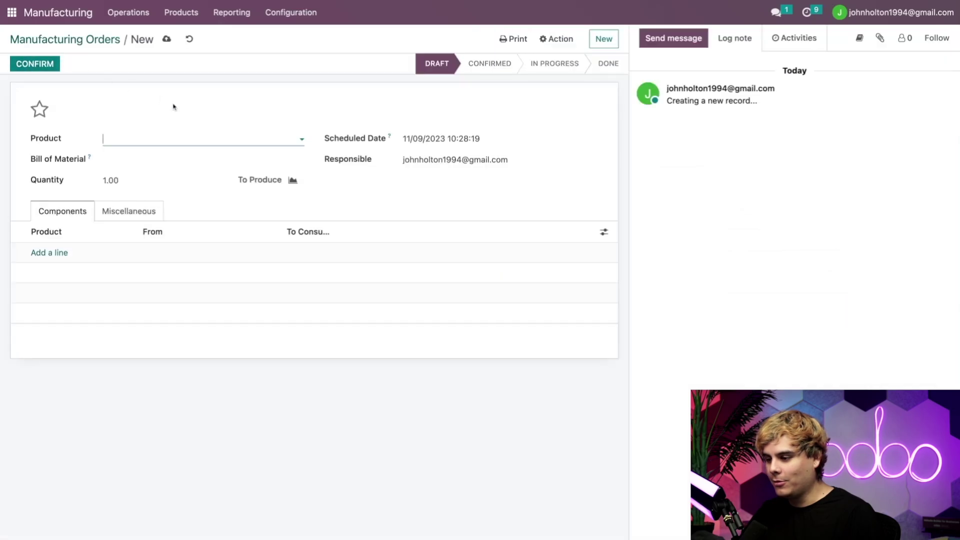
text(tam)
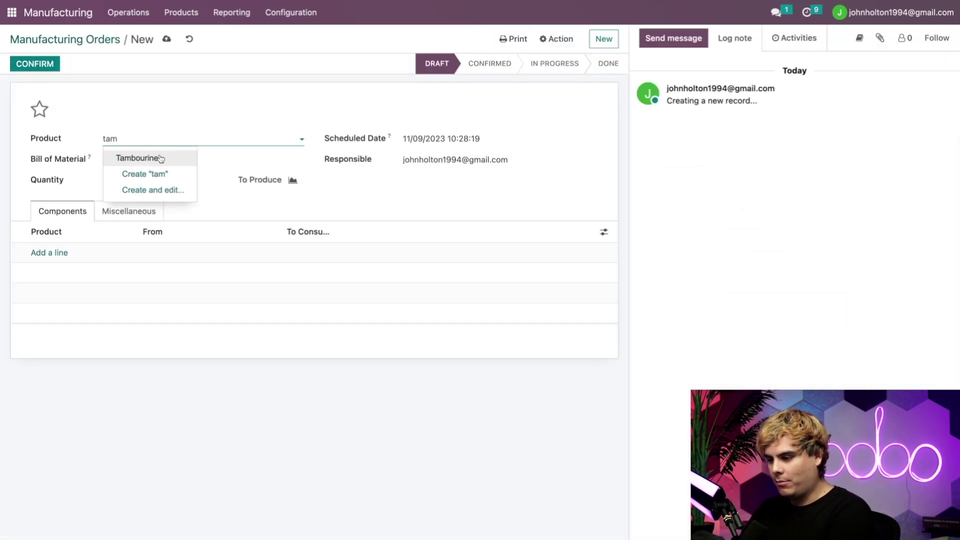
click(159, 157)
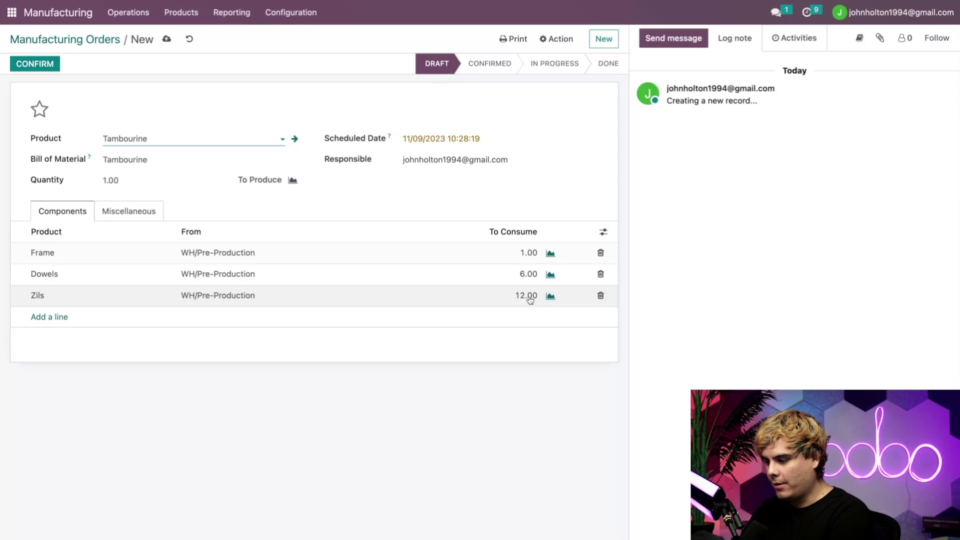
Set the quantity to 2 and confirm the order as WH/MO/00016
click(170, 181)
text(2)
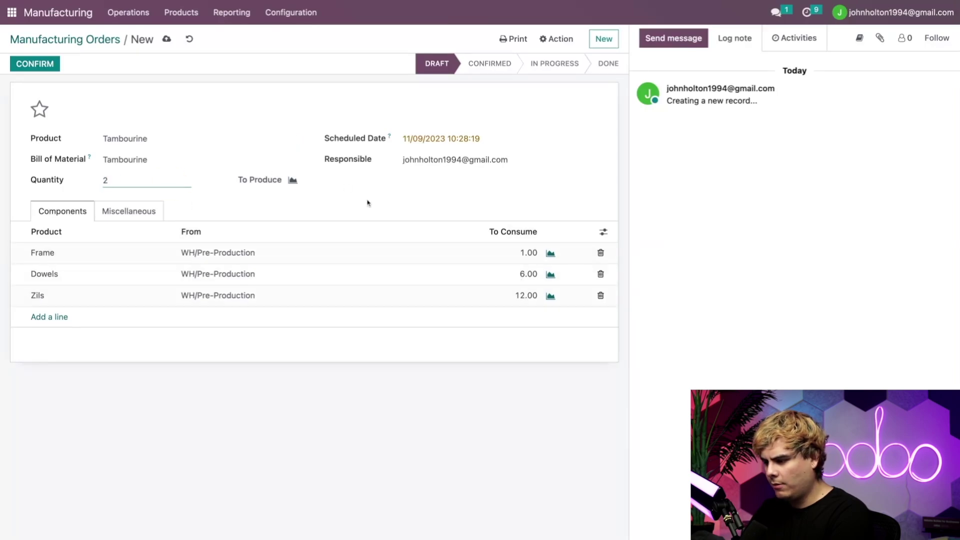
click(367, 203)
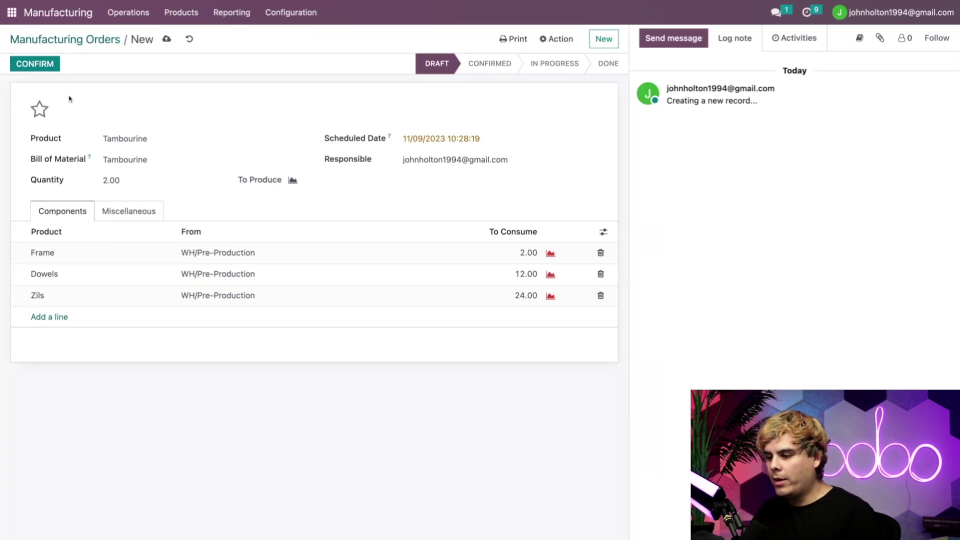
click(22, 66)
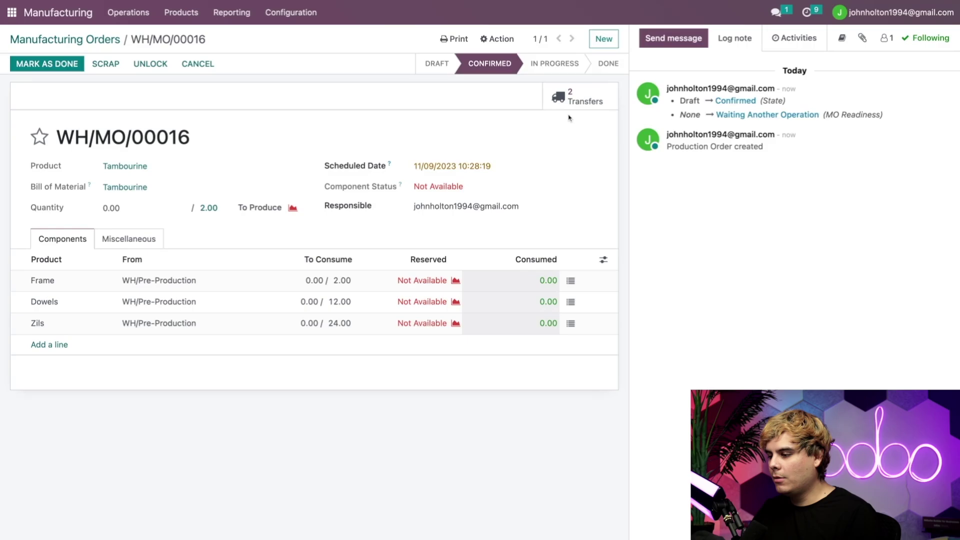
Open pick-components transfer WH/PC/00018 from WH/MO/00016's transfers
click(569, 109)
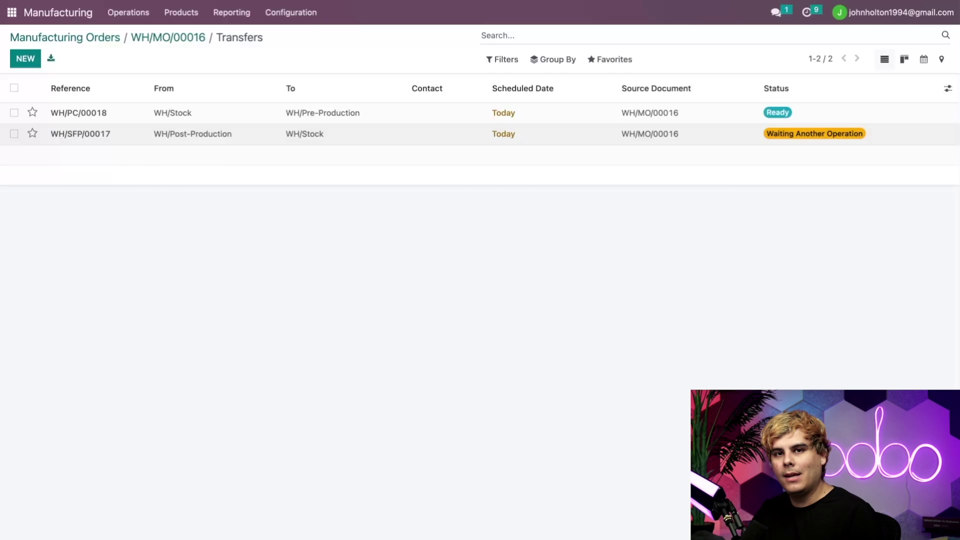
click(568, 118)
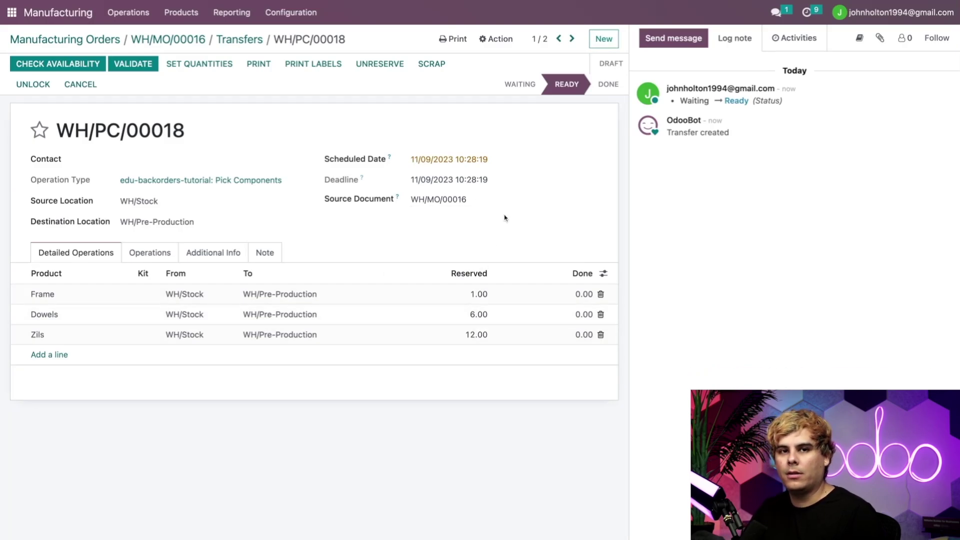
Validate WH/PC/00018 as an immediate transfer and create backorder WH/PC/00019 for the rest
click(134, 64)
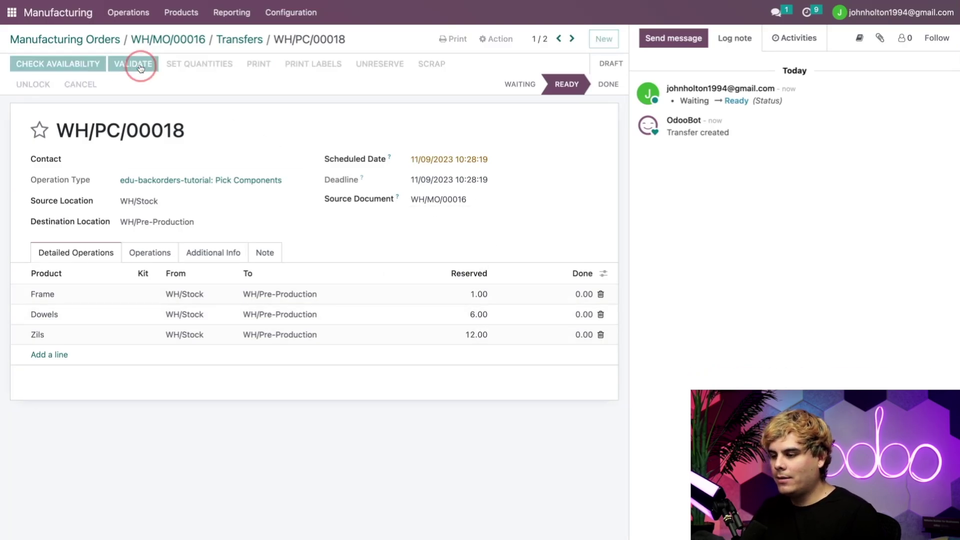
click(200, 118)
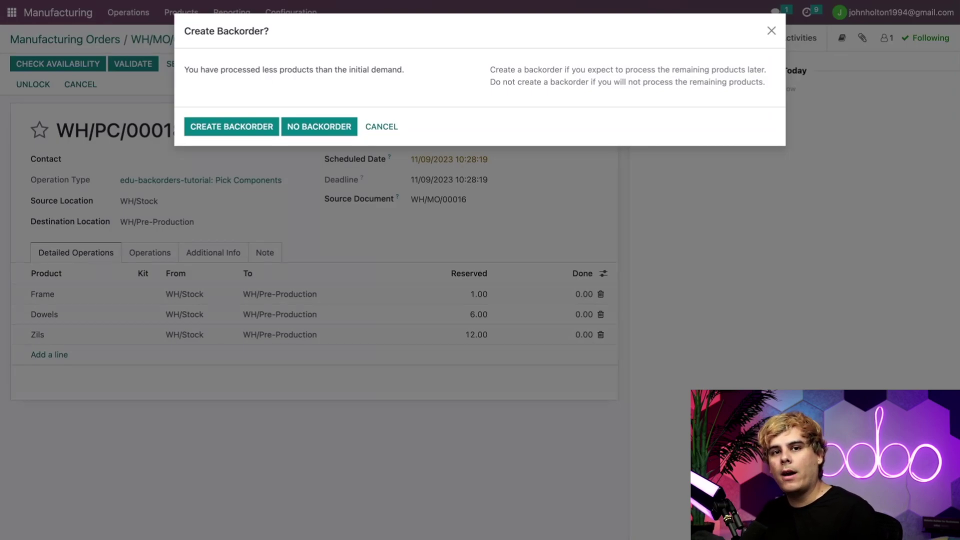
click(231, 126)
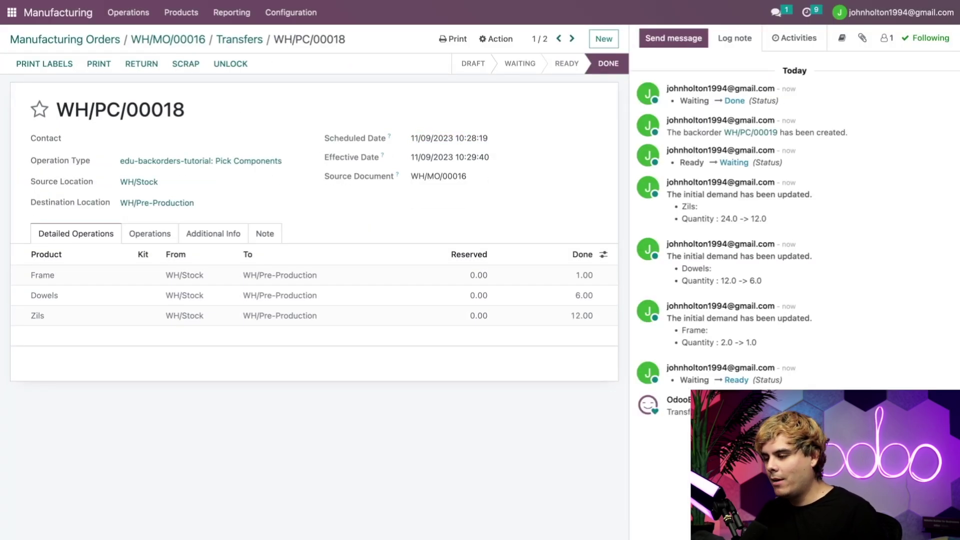
mouse_move(626, 71)
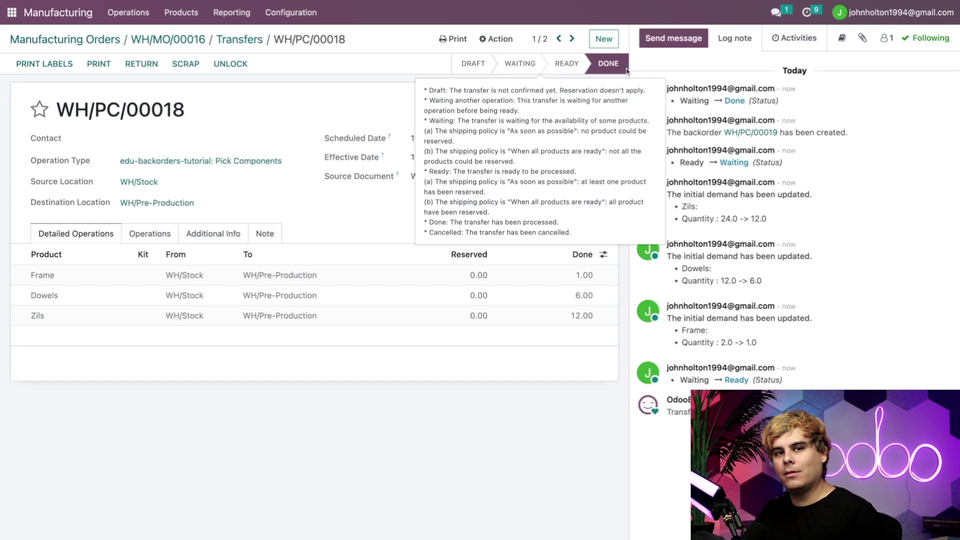
Return to WH/MO/00016 and check its three linked transfers
click(151, 42)
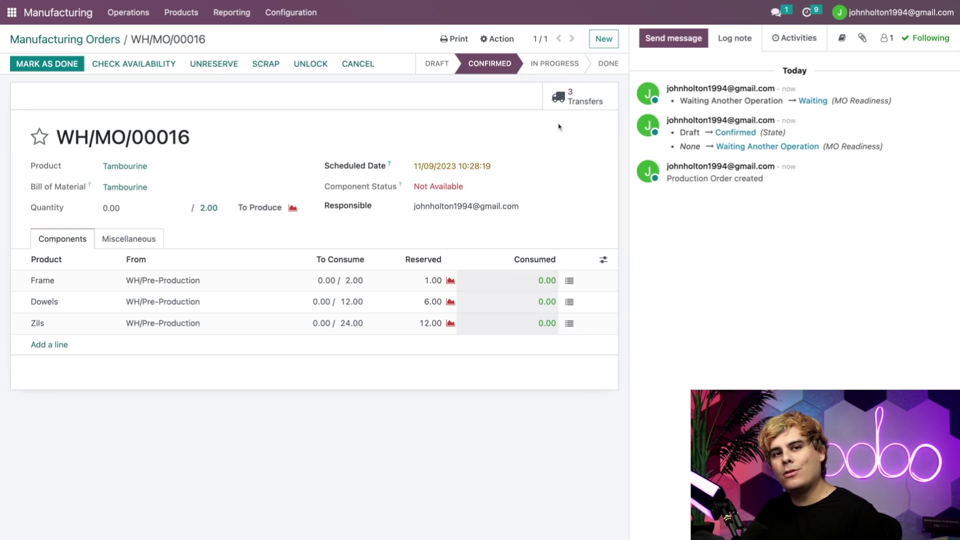
click(584, 99)
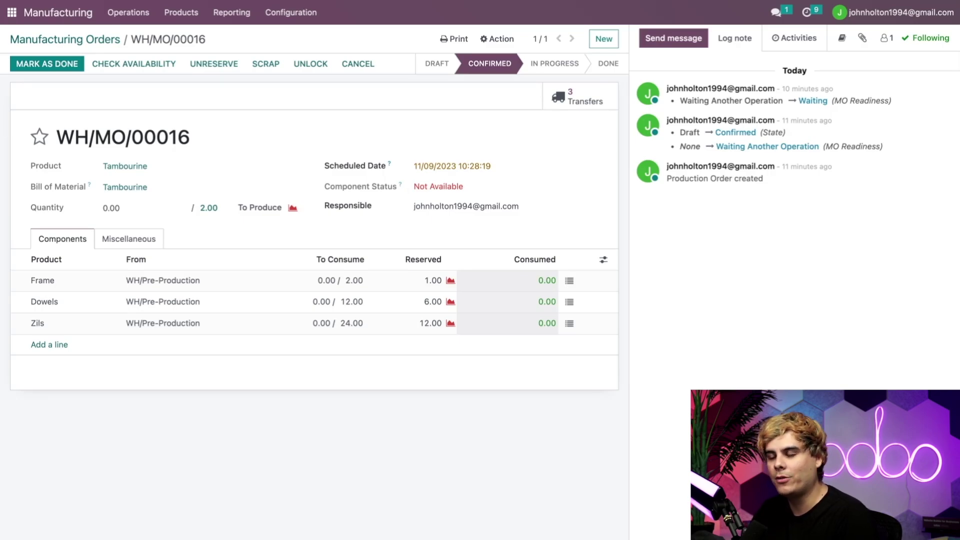
Produce 1 Tambourine, backorder the second as WH/MO/00016-002, and list both backorders
click(208, 210)
text(1)
click(215, 233)
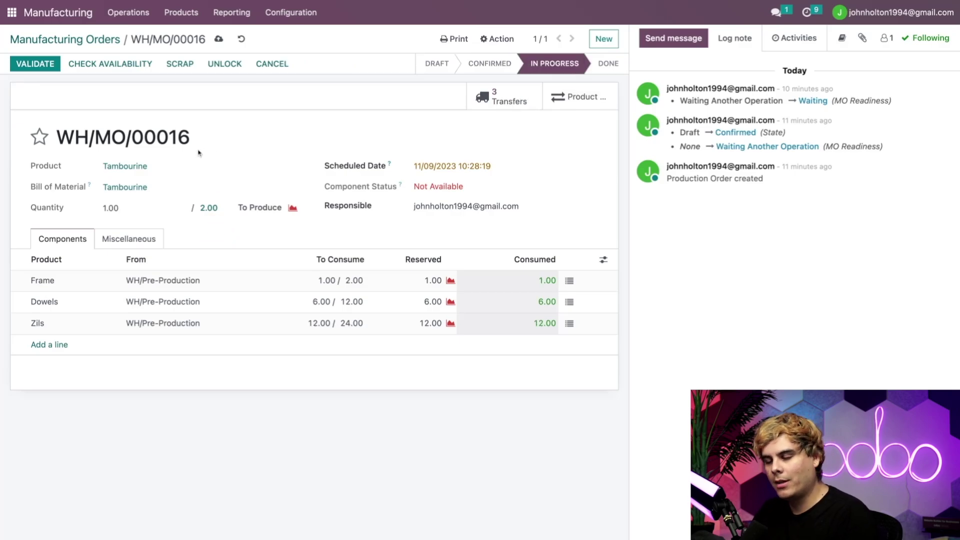
click(47, 64)
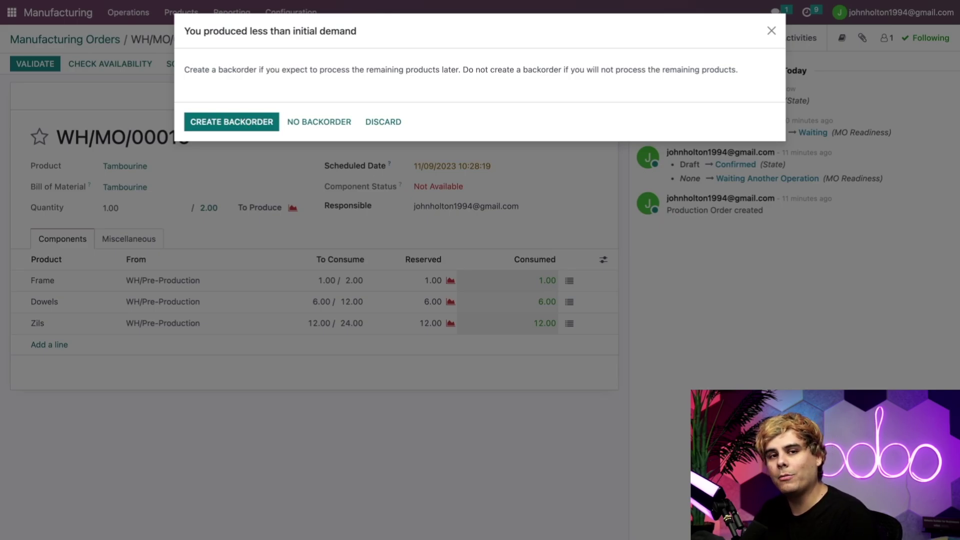
click(231, 121)
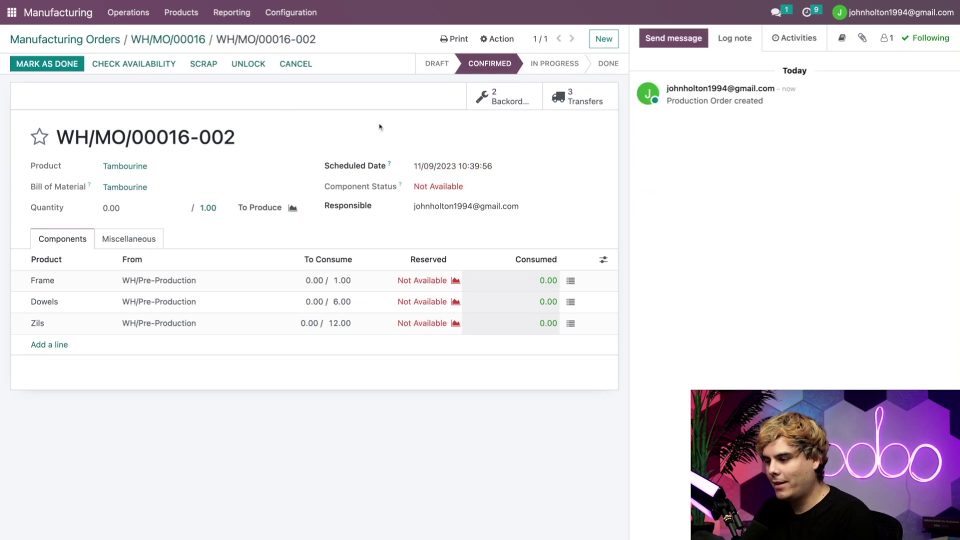
click(497, 97)
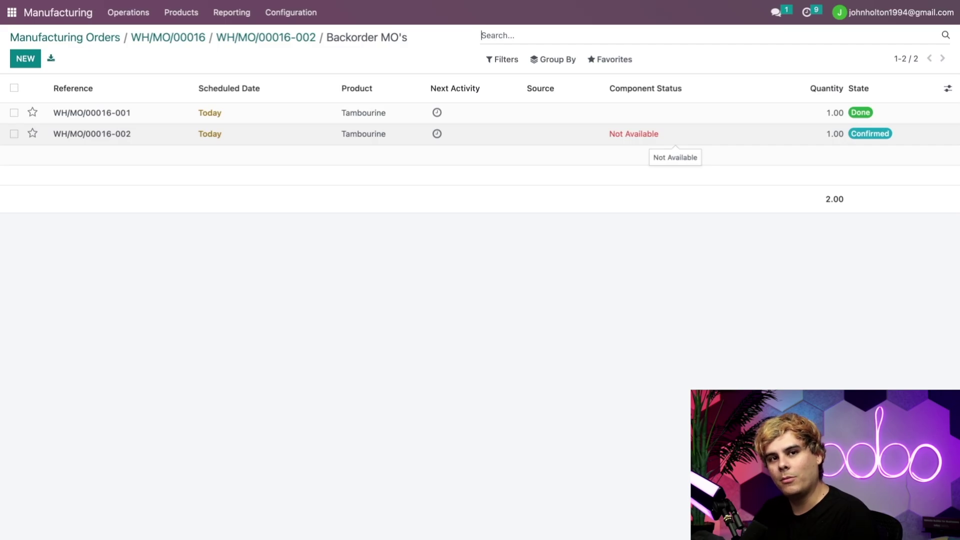
Open finished-product transfer WH/SFP/00017 from WH/MO/00016-002's transfers
click(231, 40)
click(589, 99)
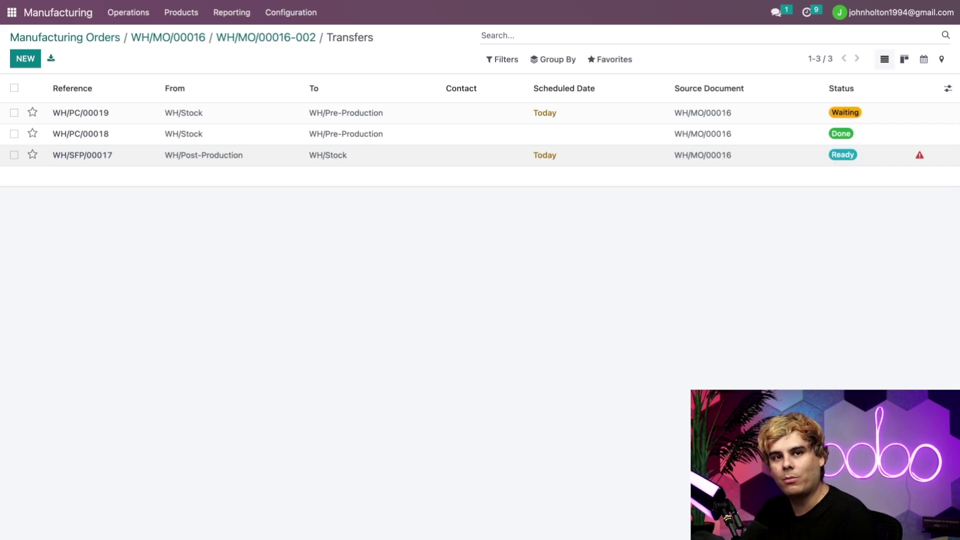
click(200, 155)
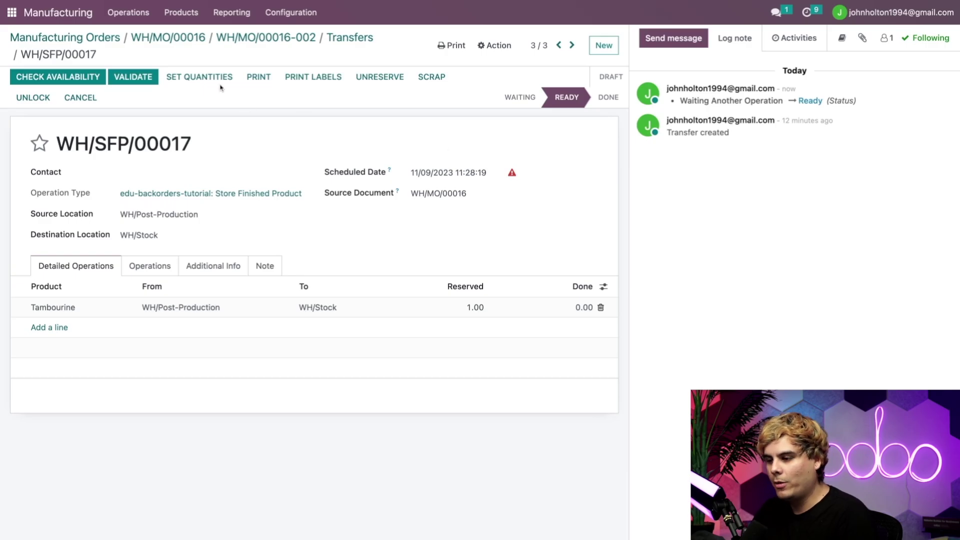
Validate WH/SFP/00017 moving 1 Tambourine to WH/Stock, backordering the second as WH/SFP/00018
click(131, 79)
click(201, 126)
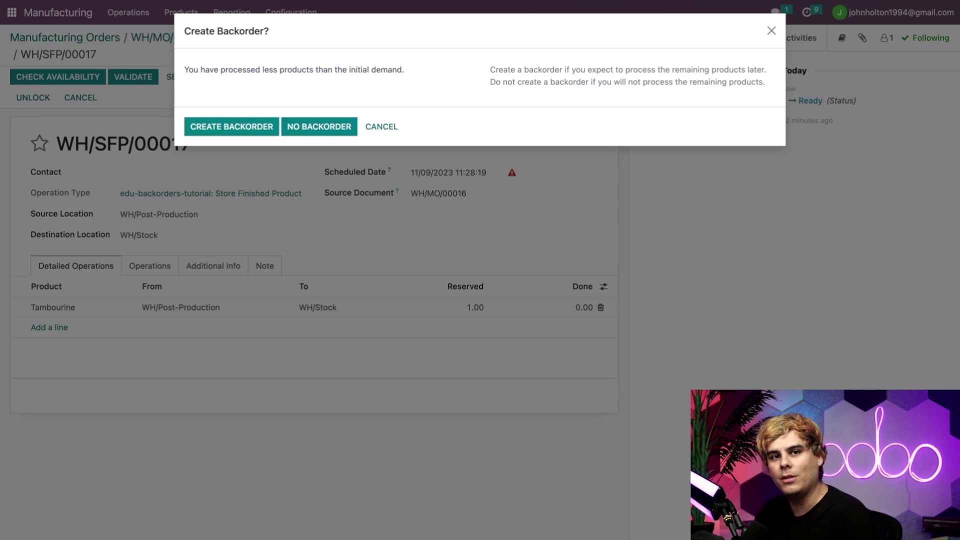
click(223, 128)
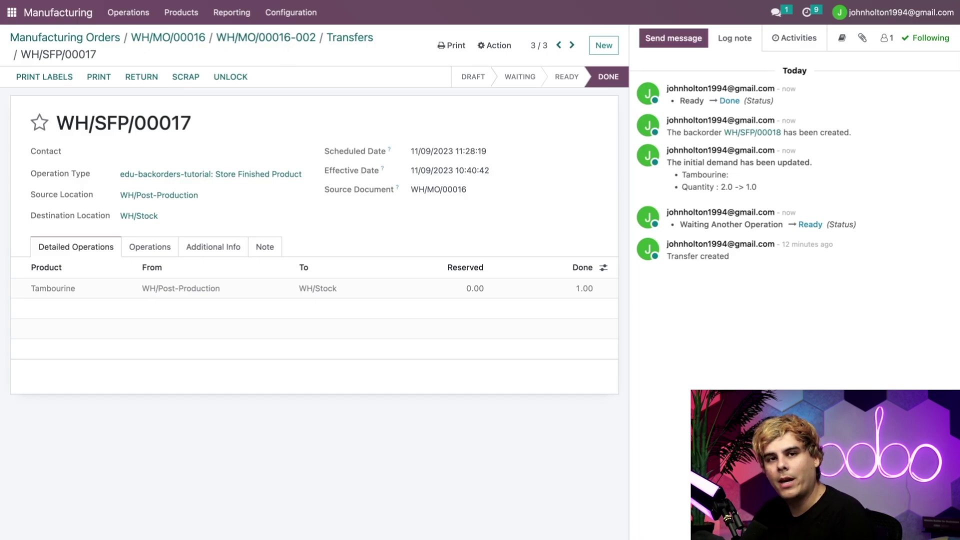
List the four transfers linked to backorder WH/MO/00016-002
click(286, 38)
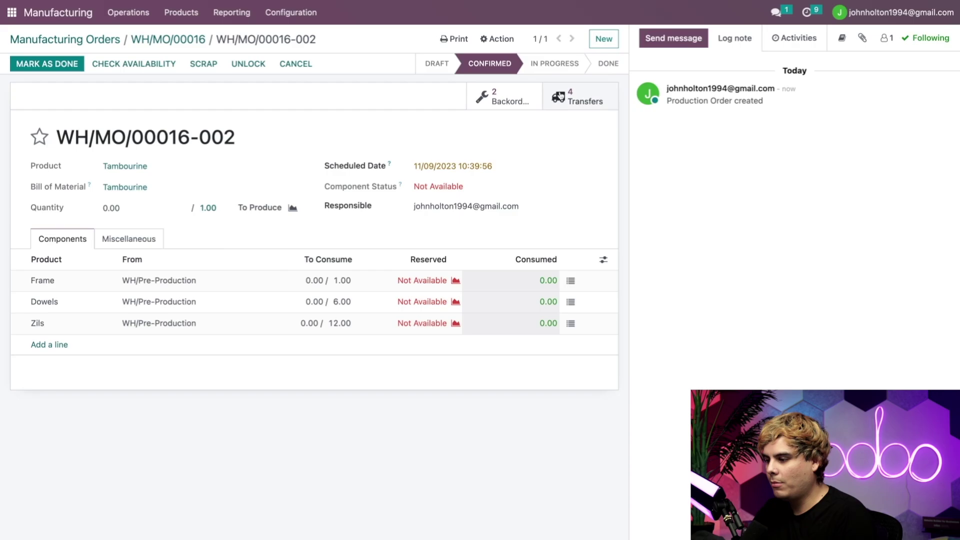
click(575, 98)
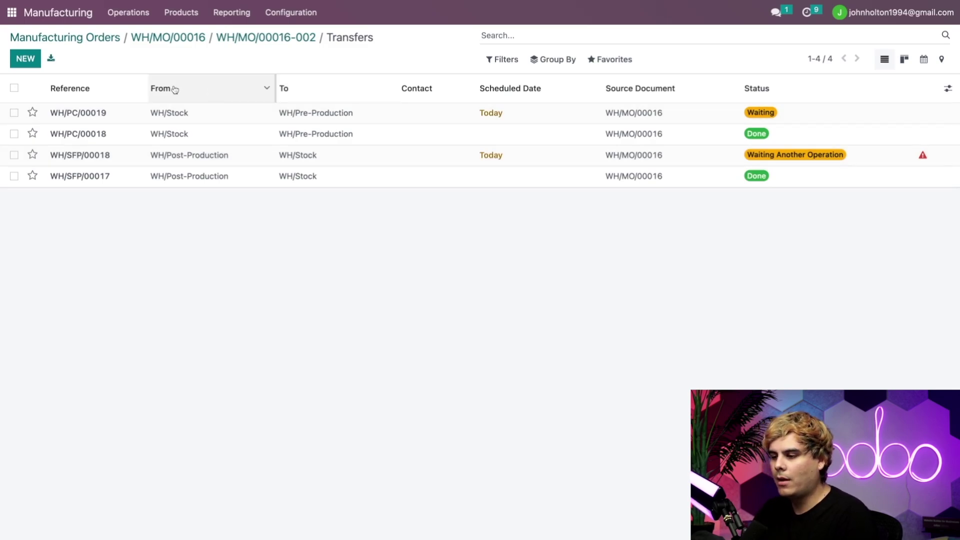
Open the Inventory replenishment list
click(16, 14)
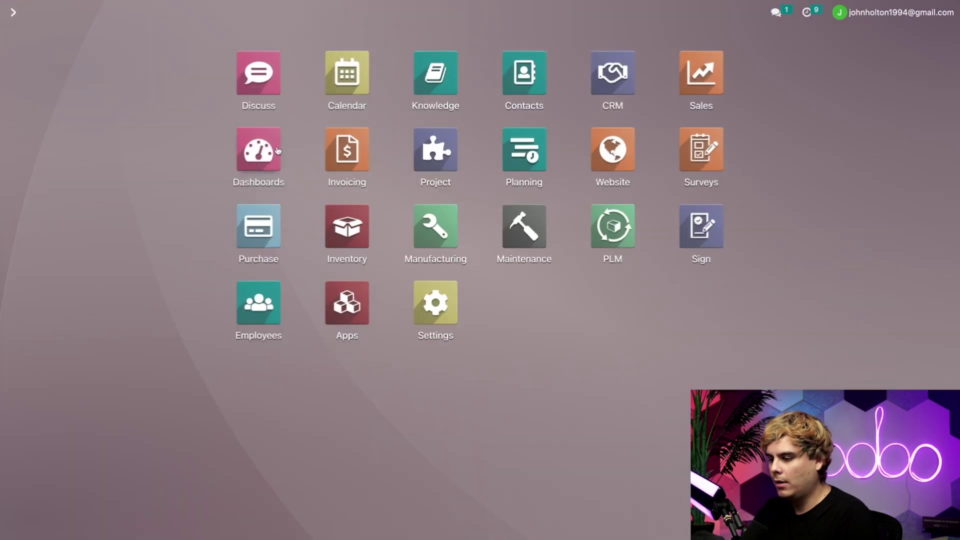
click(354, 228)
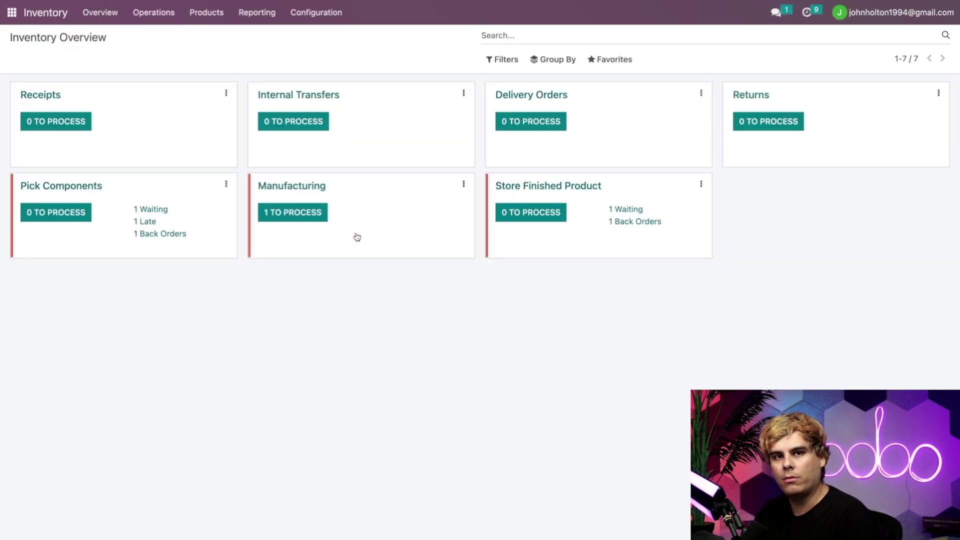
click(160, 18)
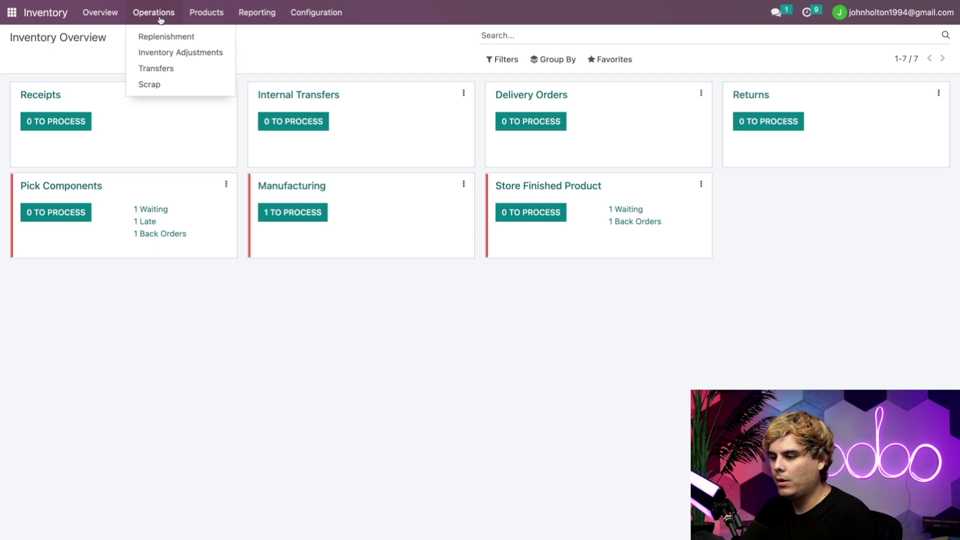
click(162, 37)
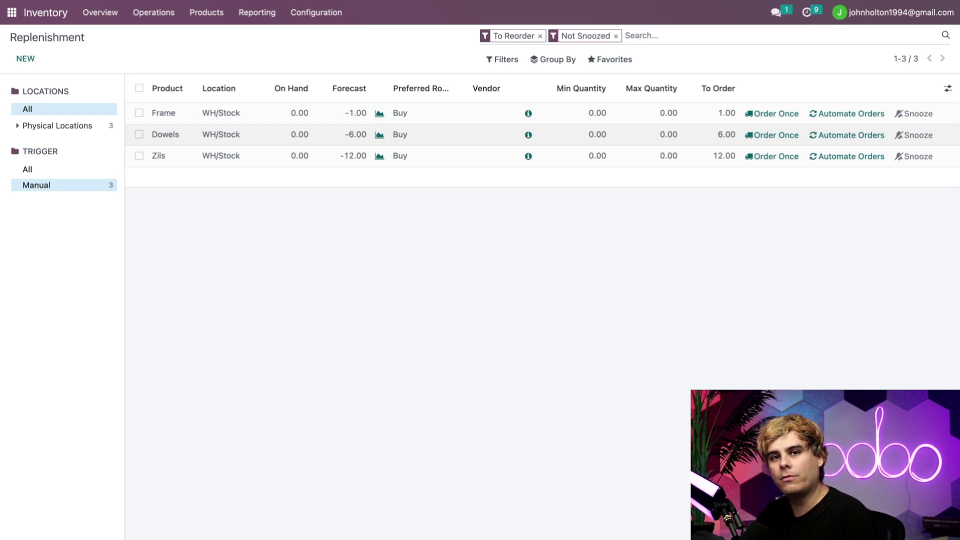
Order Frame, Dowels and Zils once, creating quotation P00004, then return to the app screen
click(776, 114)
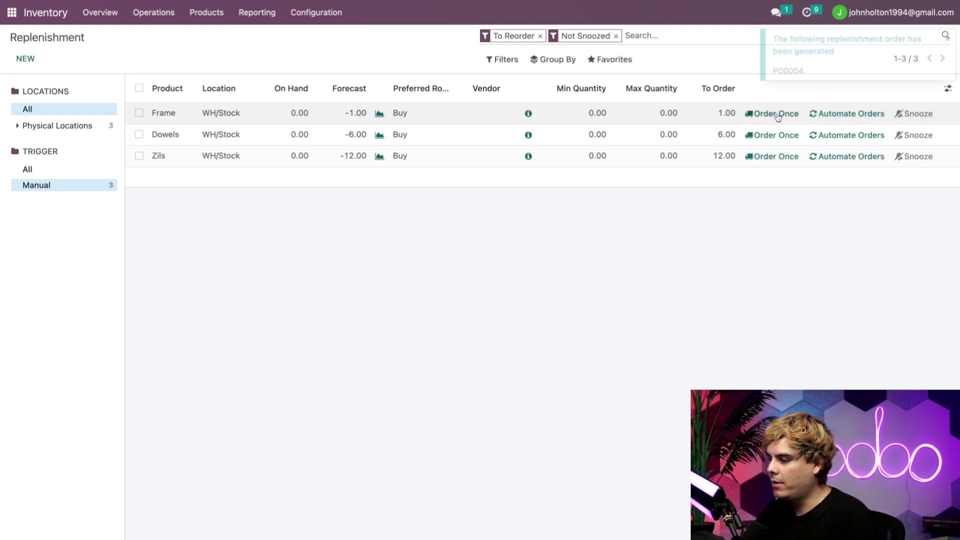
click(776, 136)
click(774, 158)
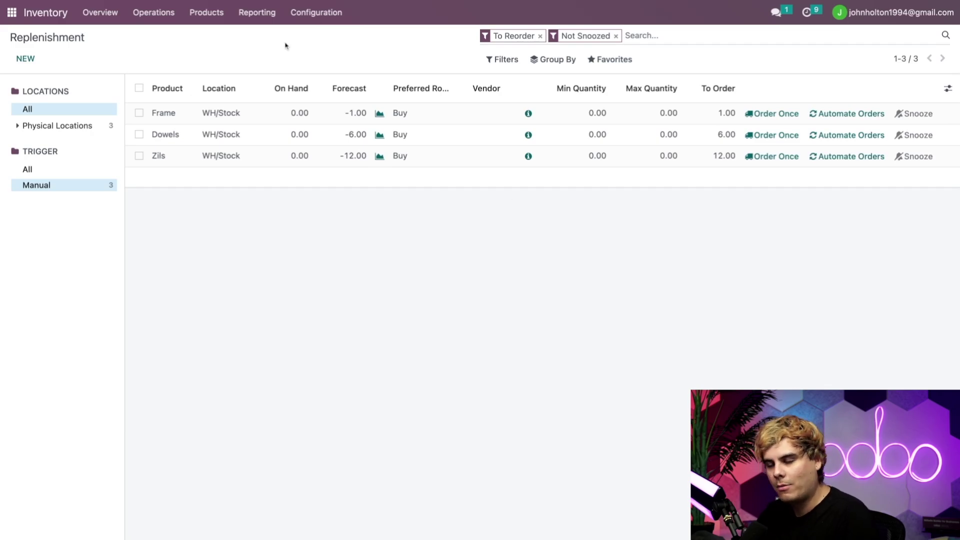
click(12, 12)
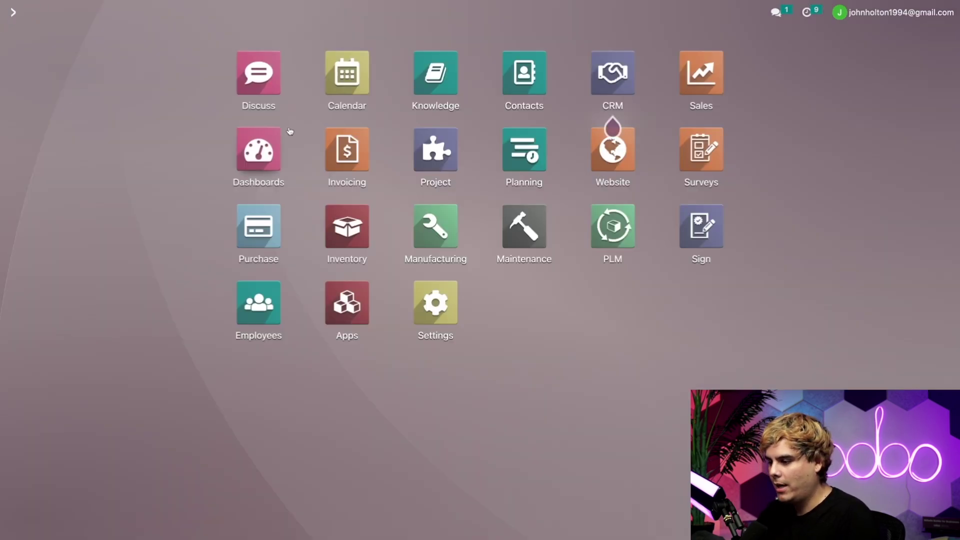
Confirm request for quotation P00004 as a purchase order
click(258, 225)
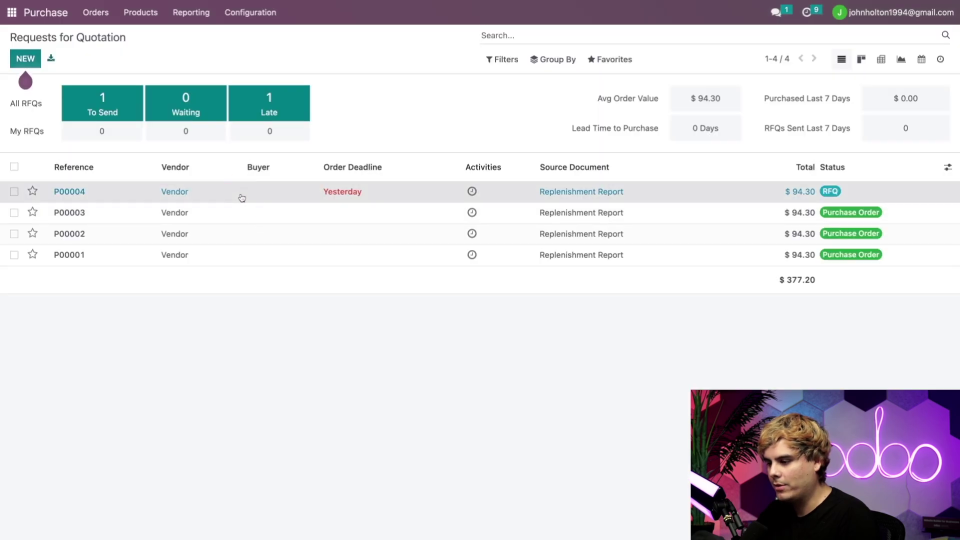
click(242, 198)
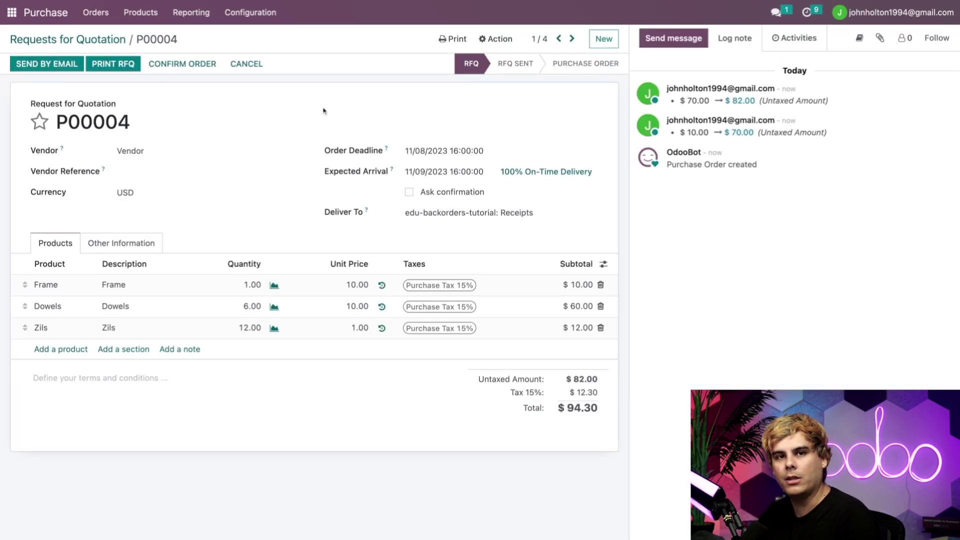
click(165, 64)
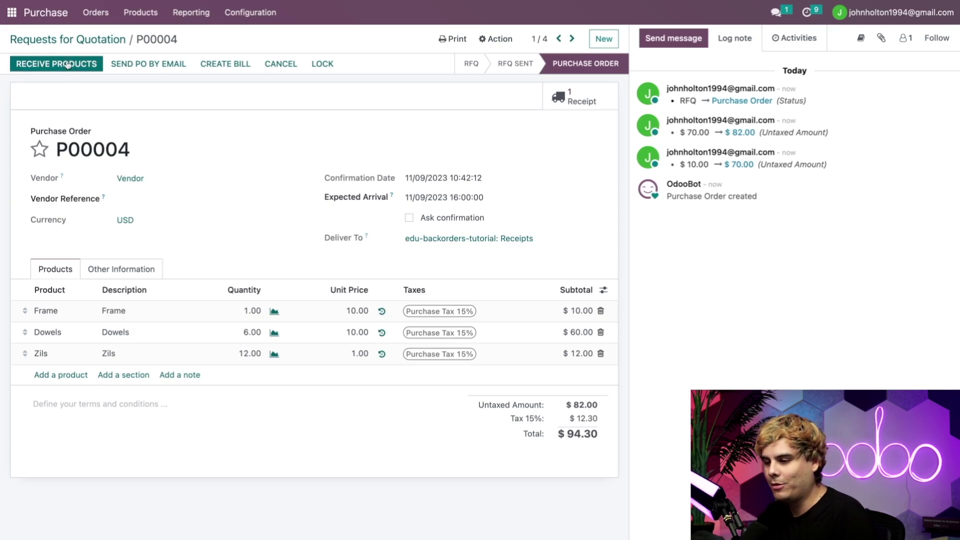
Validate the P00004 receipt, taking in all Frame, Dowels and Zils quantities
click(67, 65)
click(41, 66)
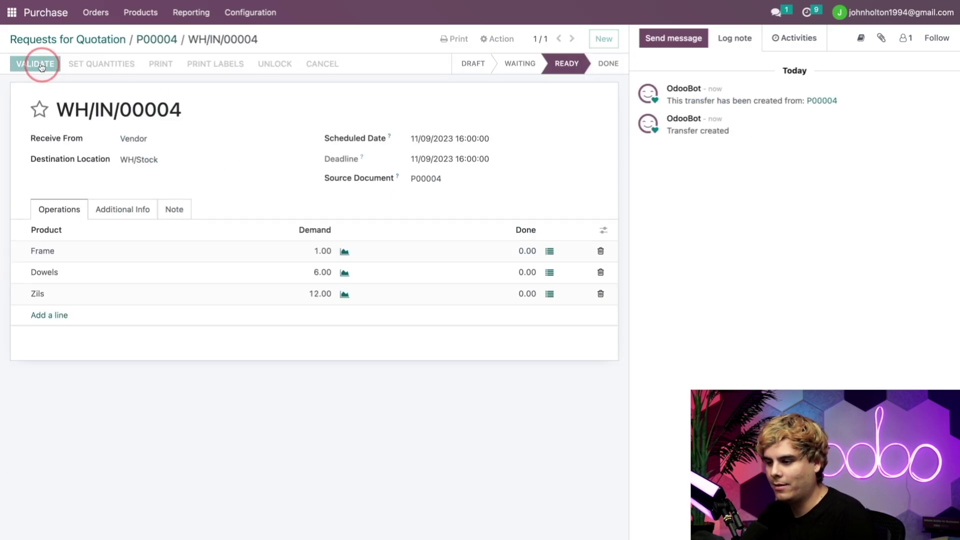
click(195, 120)
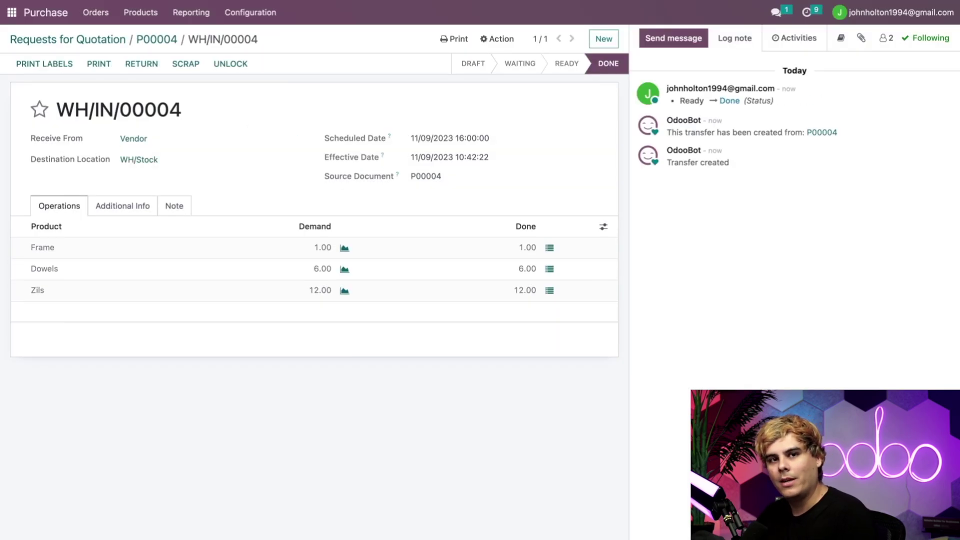
Validate component pick WH/PC/00019 for backorder WH/MO/00016-002 with all quantities, then return to the order
click(12, 12)
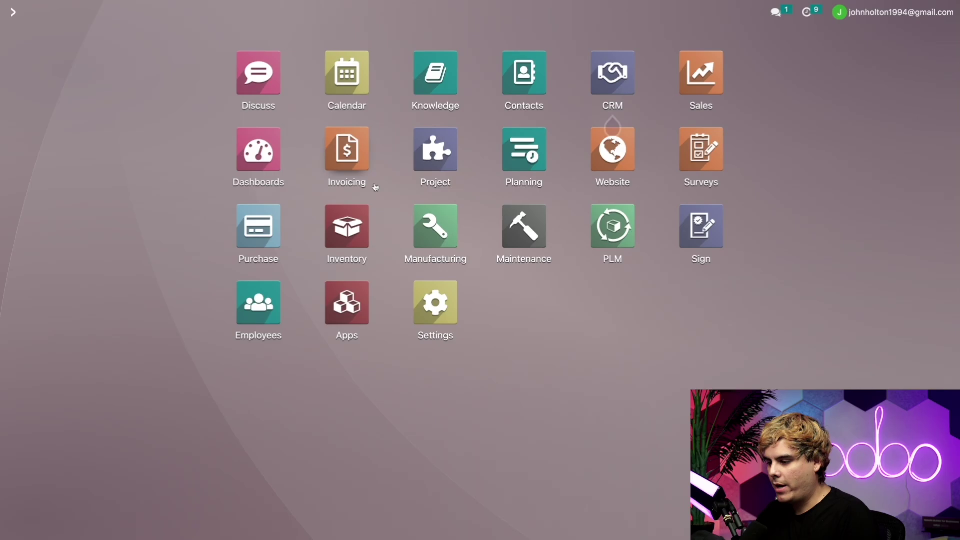
click(436, 226)
click(236, 112)
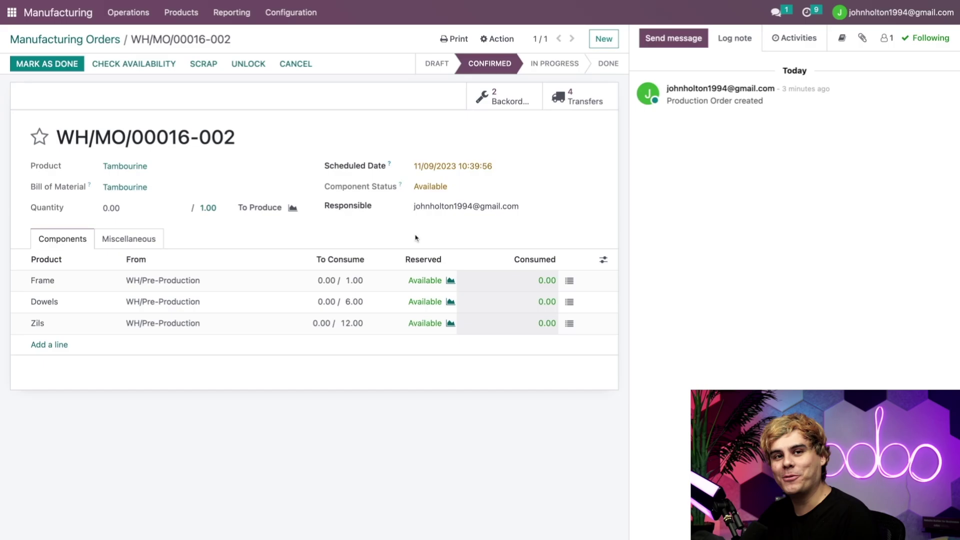
click(580, 104)
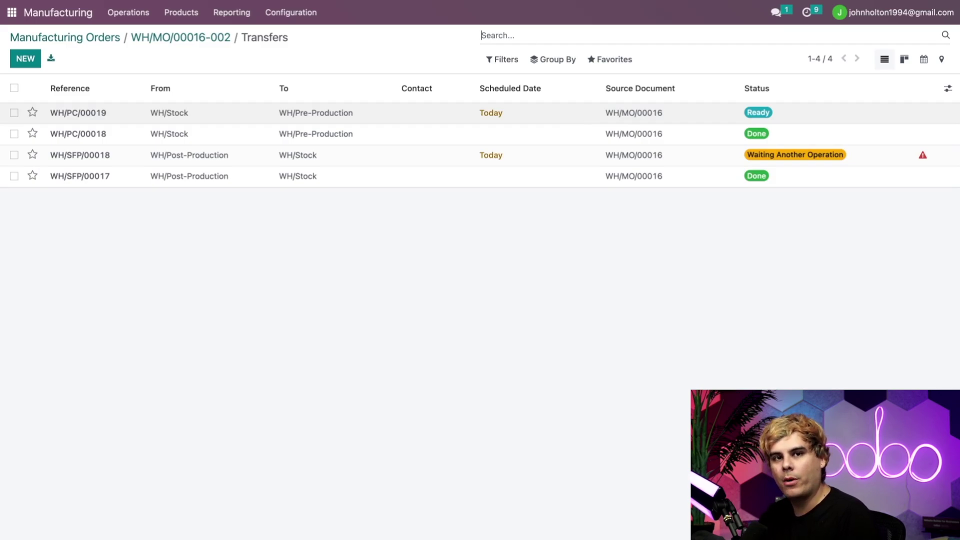
click(232, 112)
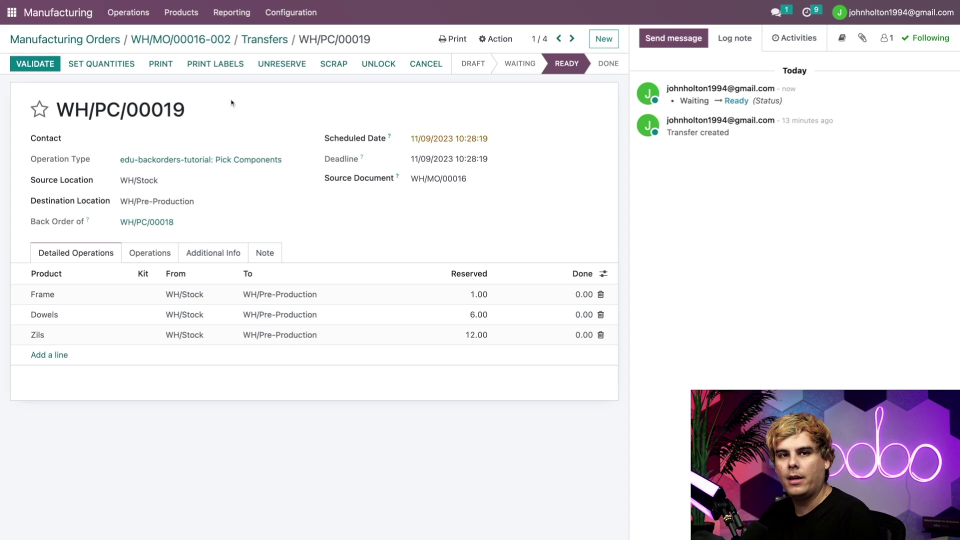
click(35, 63)
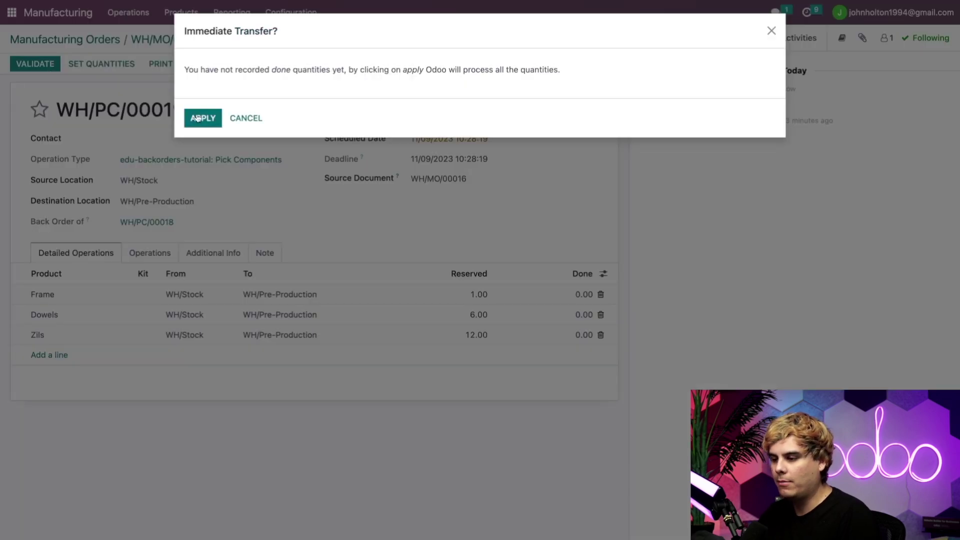
click(200, 119)
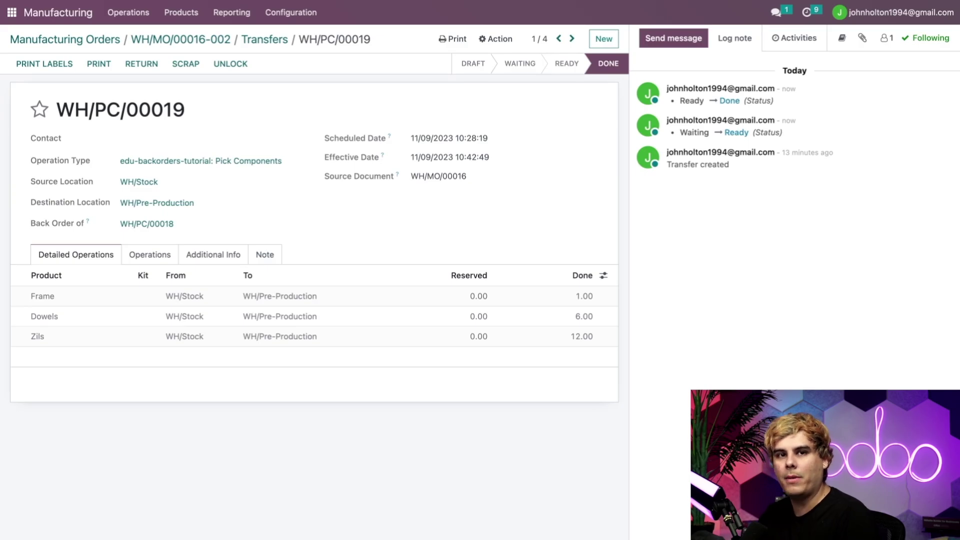
click(208, 40)
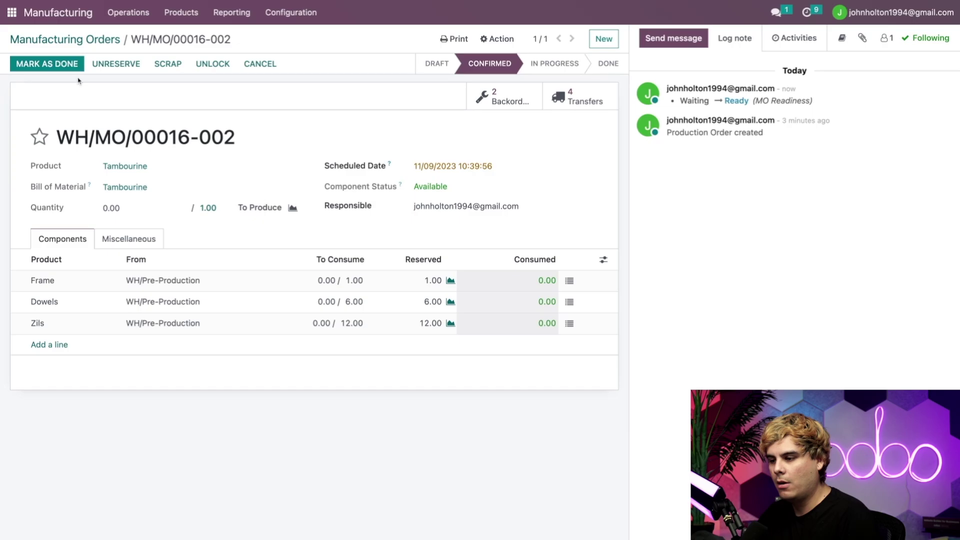
Mark WH/MO/00016-002 done, then validate WH/SFP/00018 moving 1.00 Tambourine into WH/Stock
click(70, 64)
click(197, 123)
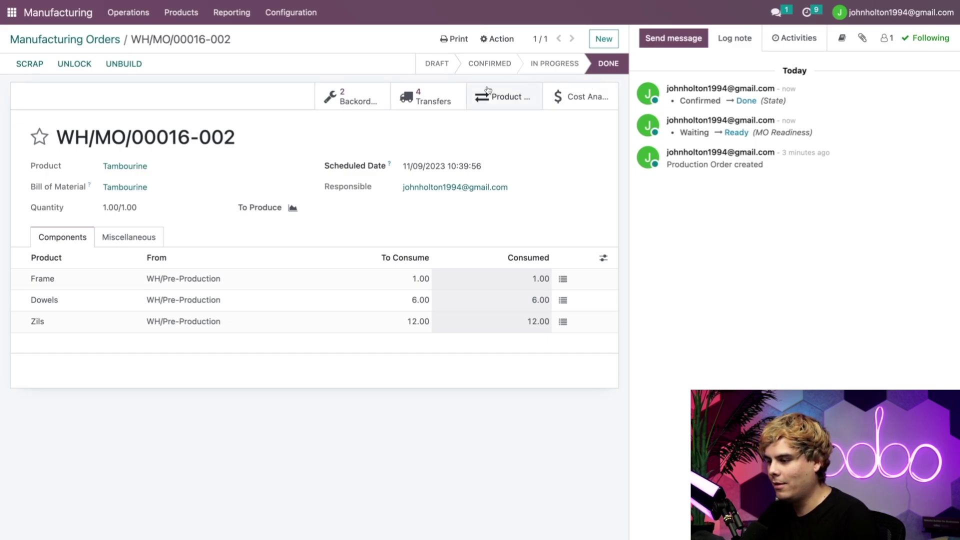
click(425, 99)
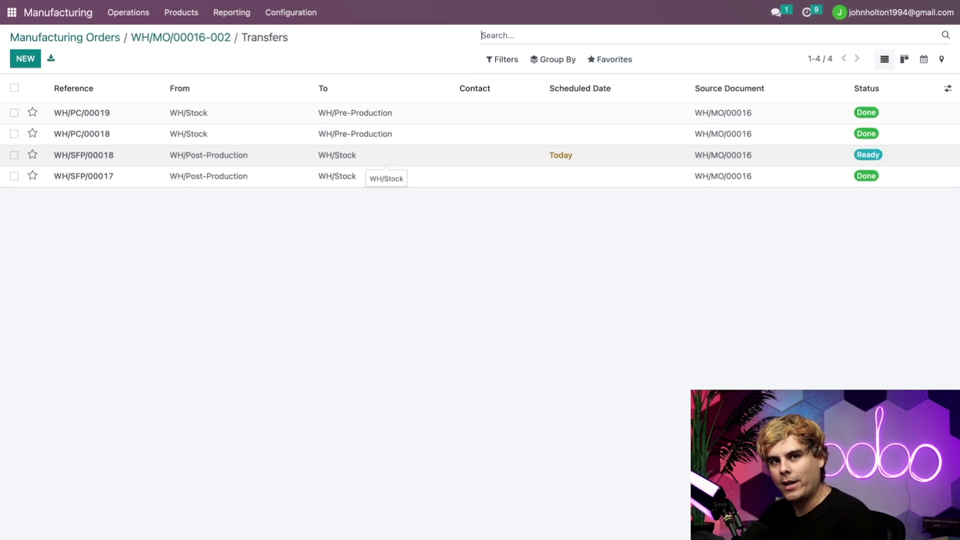
click(395, 156)
click(35, 63)
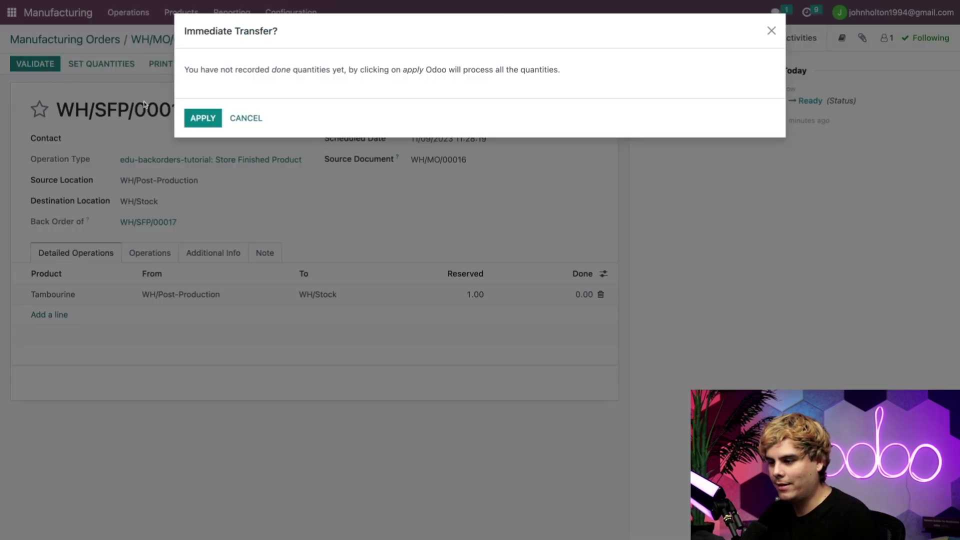
click(202, 118)
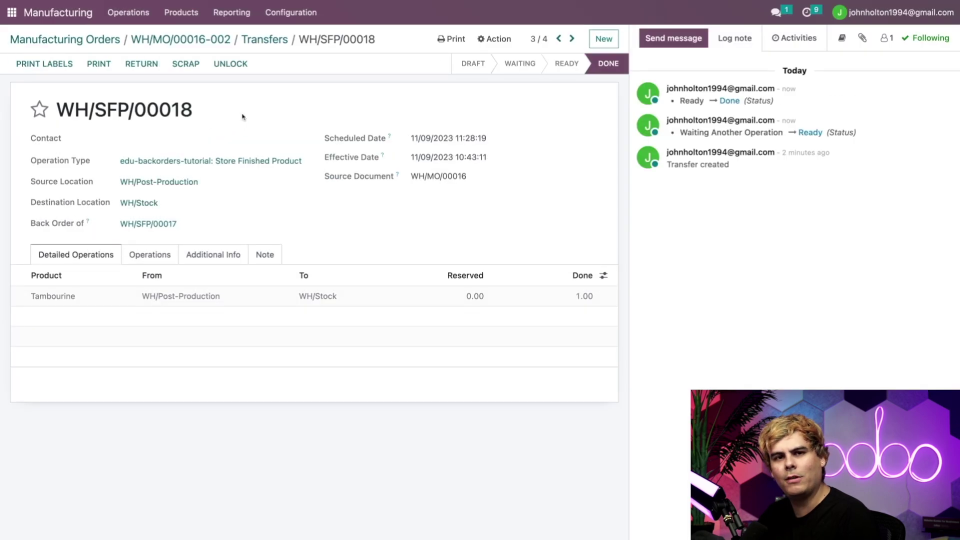
Open the Tambourine product record to check its 2.00 units on hand
click(190, 14)
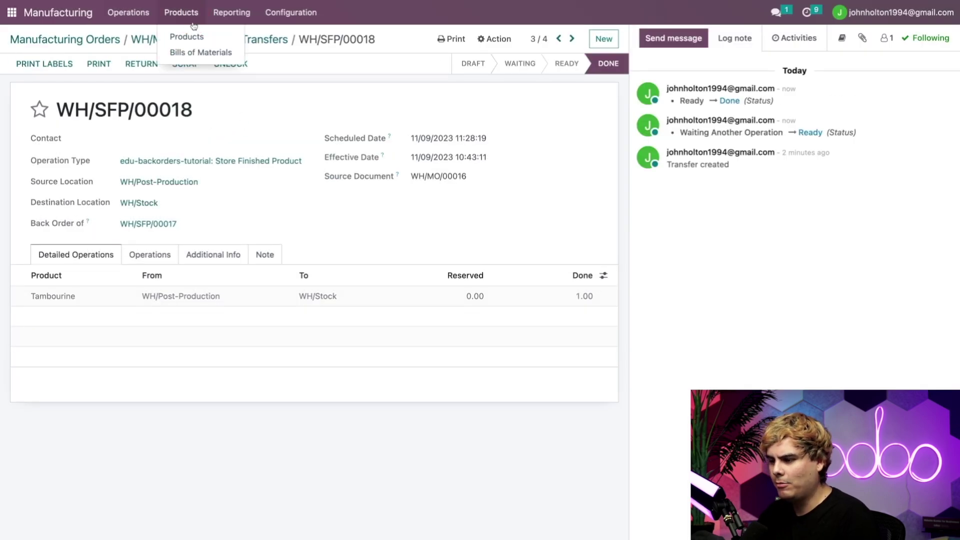
click(193, 36)
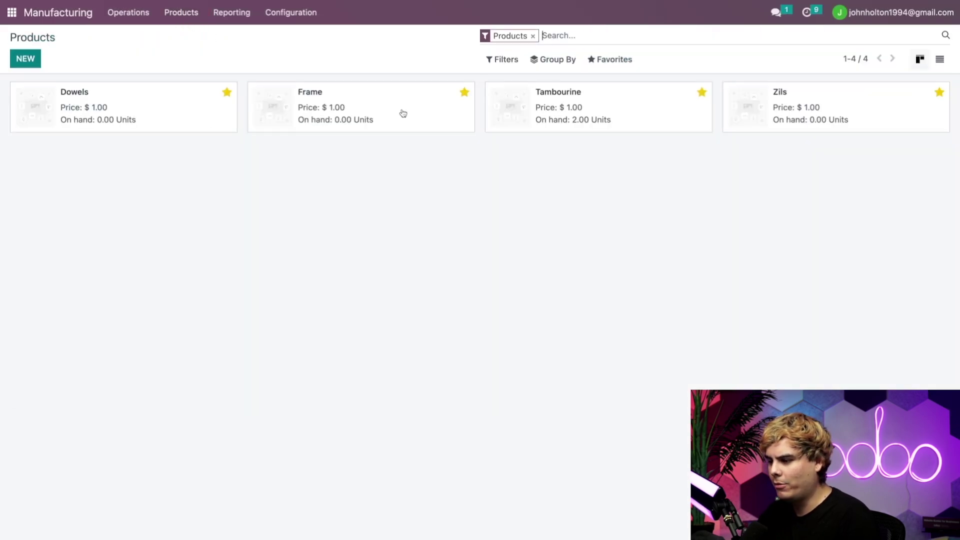
click(614, 108)
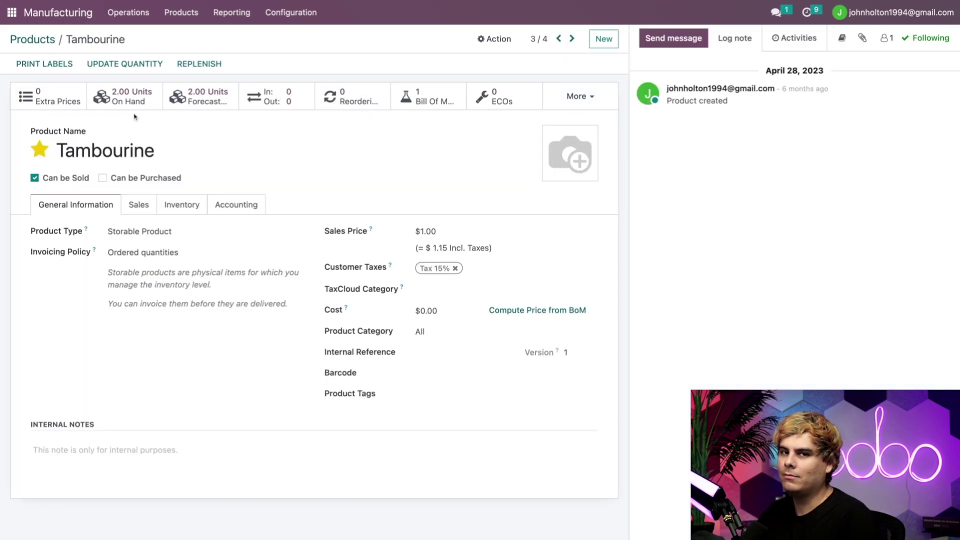